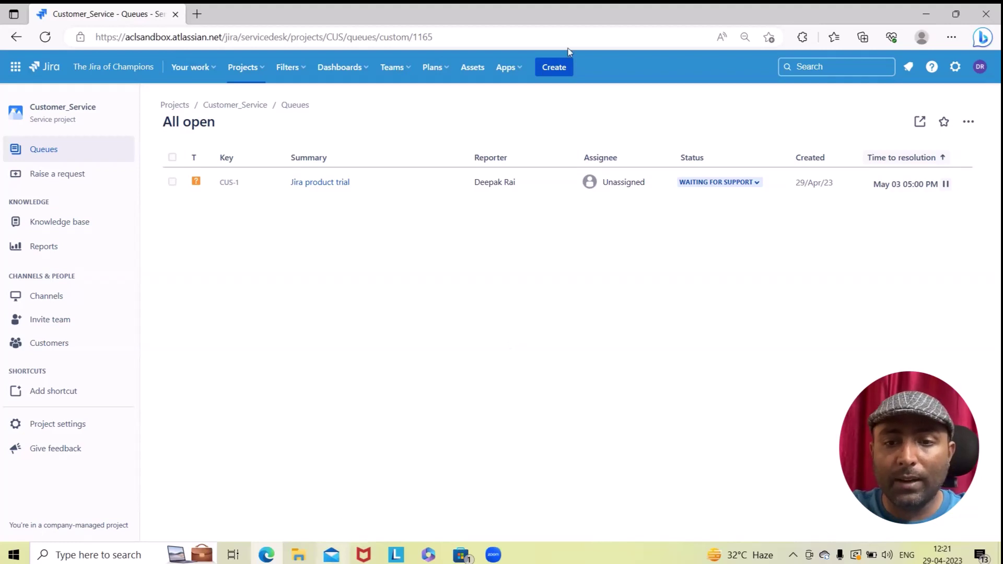
# Step: Create a new Customer_Service issue of type Support with request type Technical support
pyautogui.click(564, 67)
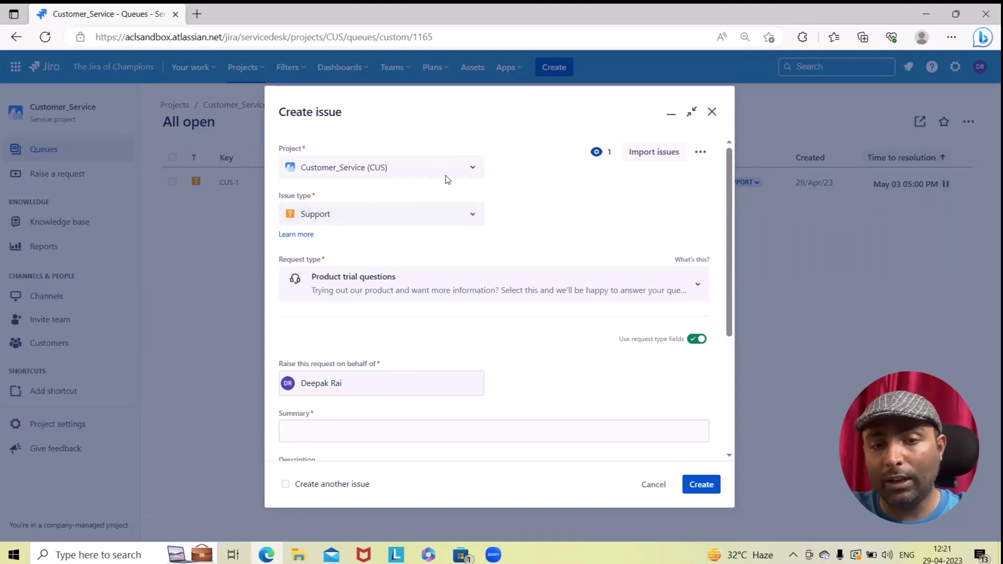
pyautogui.click(465, 214)
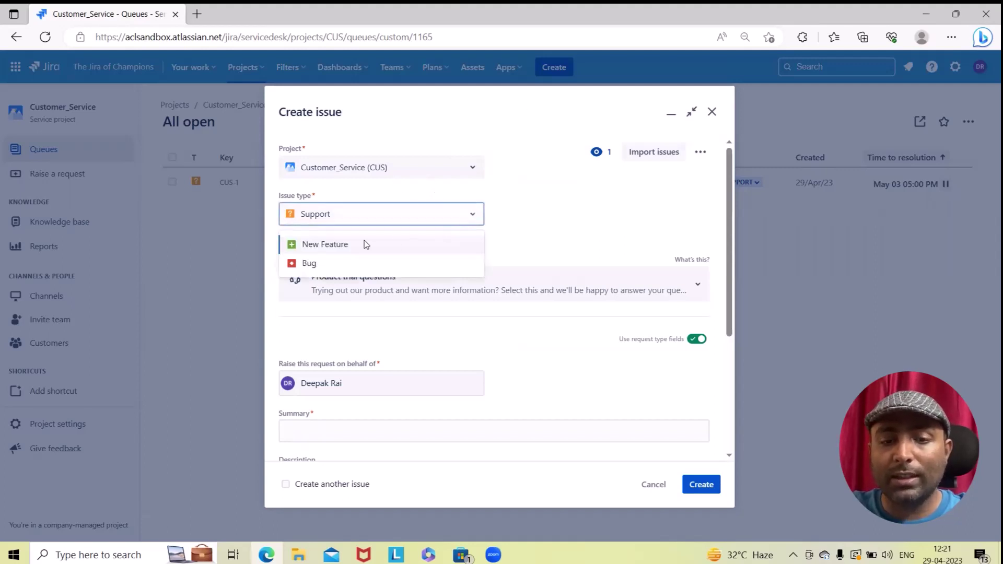
pyautogui.click(573, 217)
pyautogui.scroll(-3, 381, 268)
pyautogui.scroll(2, 305, 290)
pyautogui.click(696, 235)
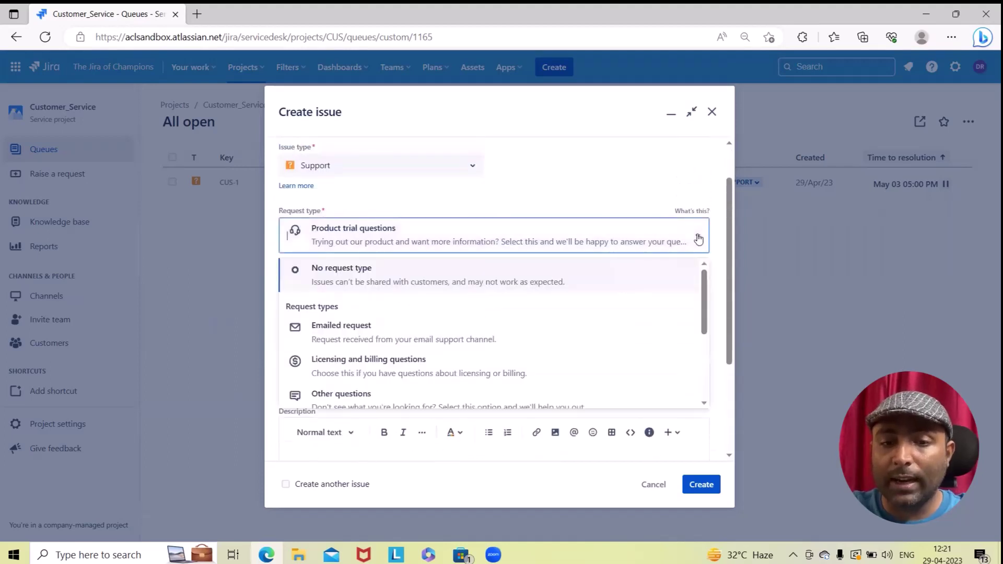
pyautogui.scroll(-1, 410, 321)
pyautogui.scroll(-1, 410, 321)
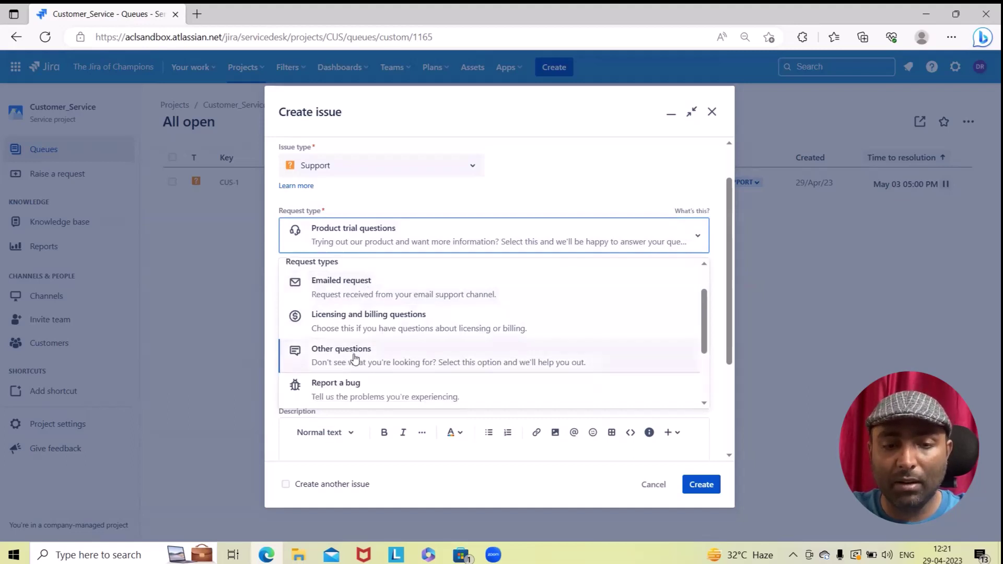
pyautogui.scroll(-2, 347, 394)
pyautogui.click(389, 384)
pyautogui.scroll(-3, 376, 408)
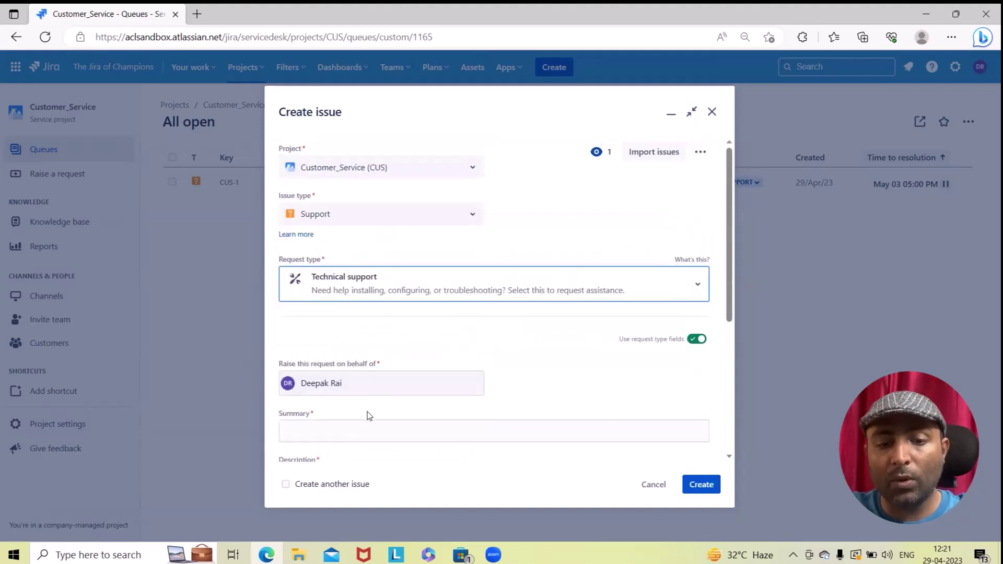
# Step: Enter the summary 'Jira Project Management Tool'
pyautogui.click(343, 286)
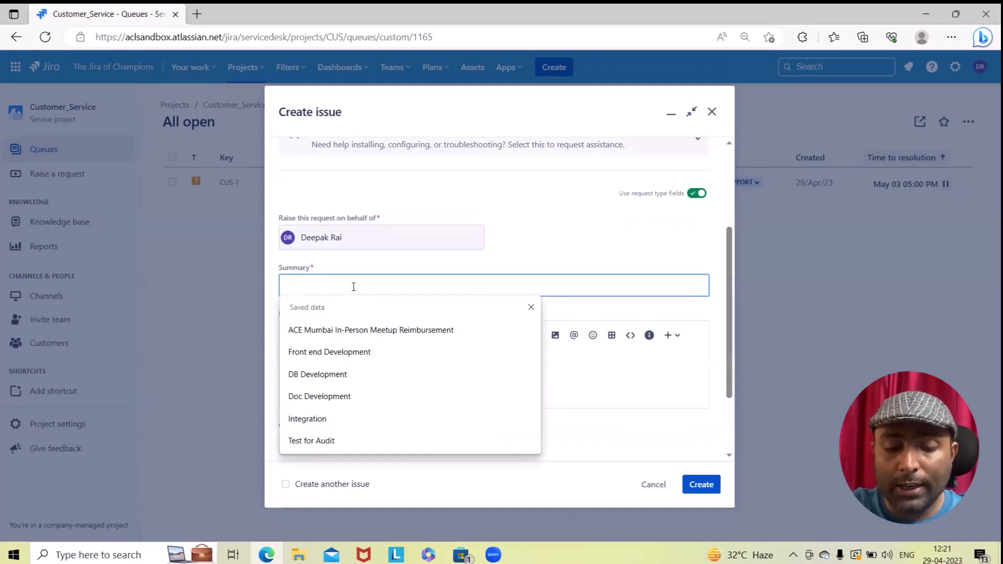
pyautogui.write('Jira Project Management Tool')
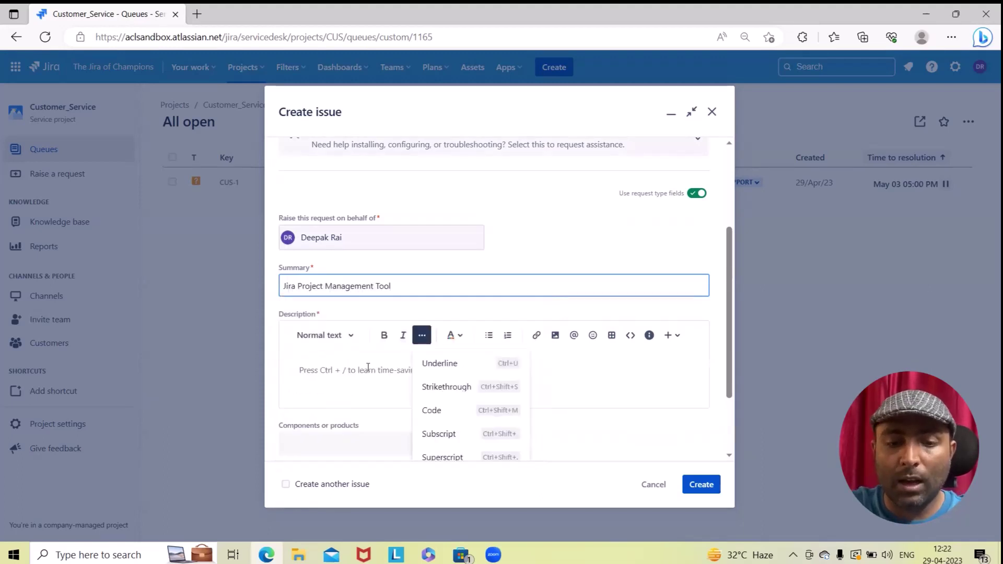
pyautogui.press('Tab')
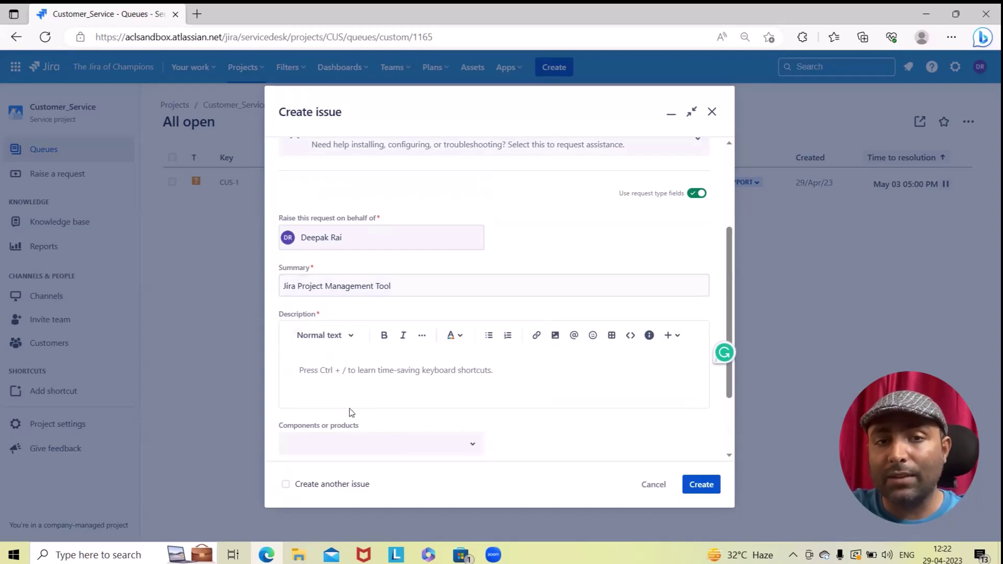
pyautogui.moveTo(391, 290); pyautogui.dragTo(258, 289)
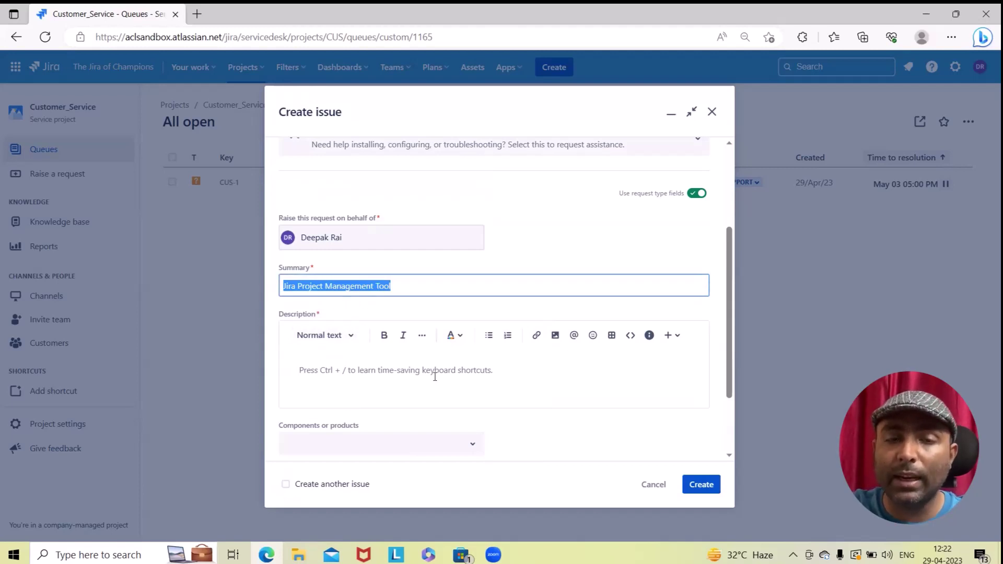
# Step: Describe being unable to access the Jira tool because of a 'not an authorized person' error
pyautogui.click(307, 371)
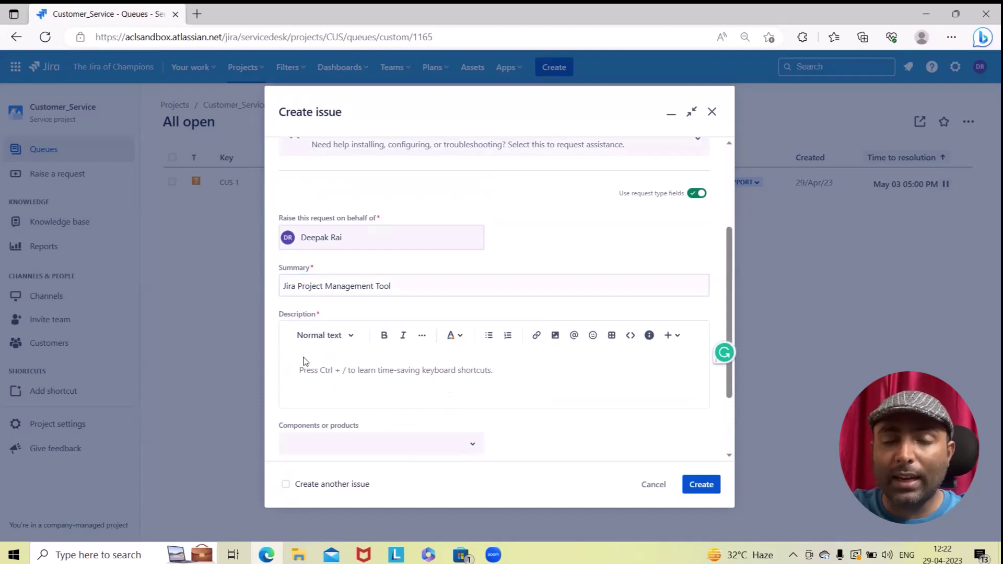
pyautogui.write('Unable to Access Jira Project management tool ')
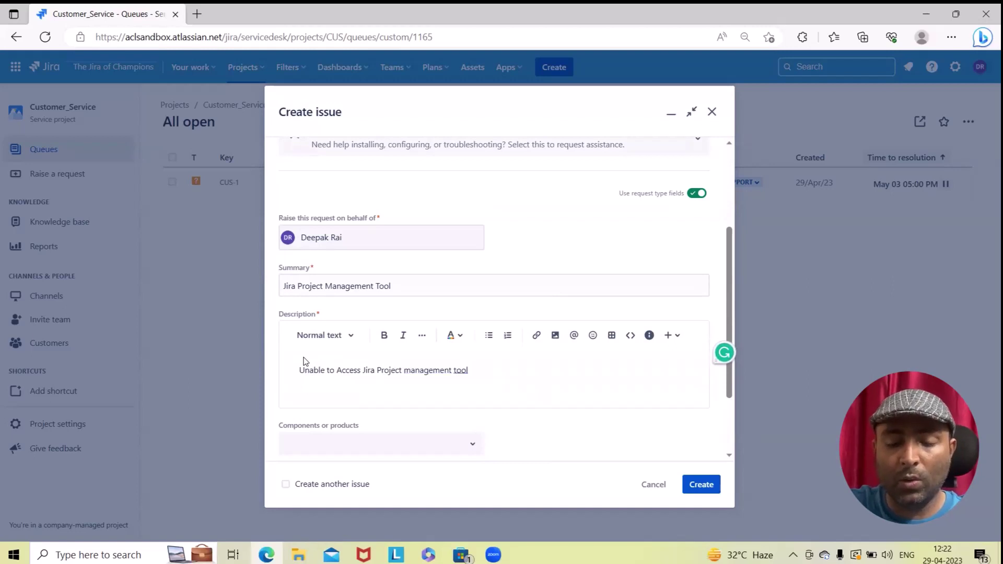
pyautogui.write('and getting an ')
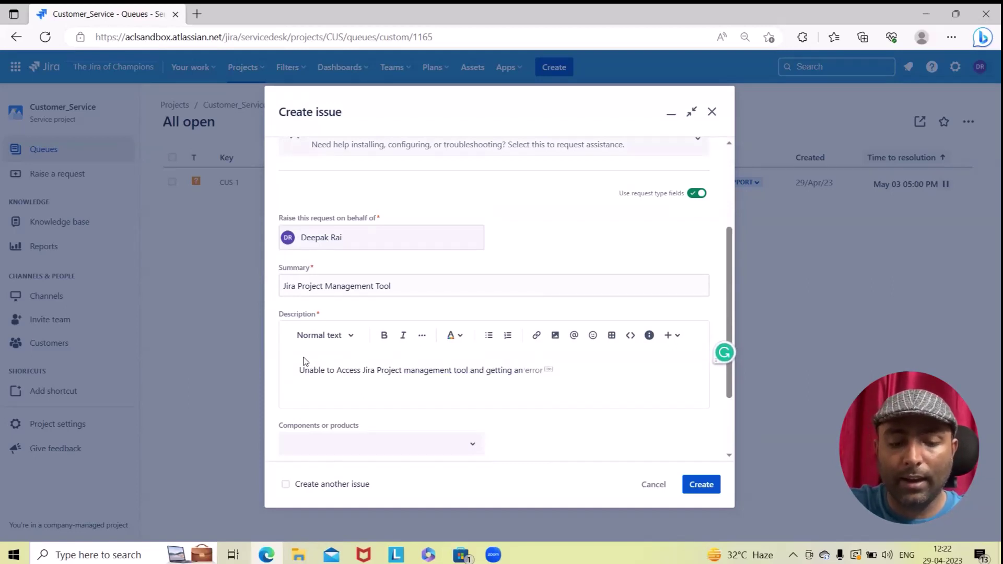
pyautogui.write('error of "you are not an ')
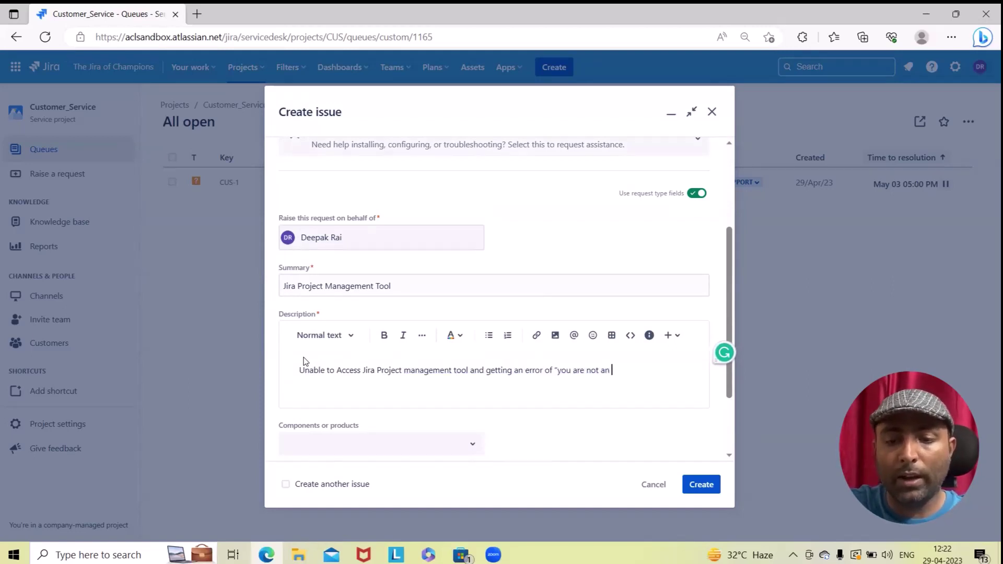
pyautogui.write('authorized person".')
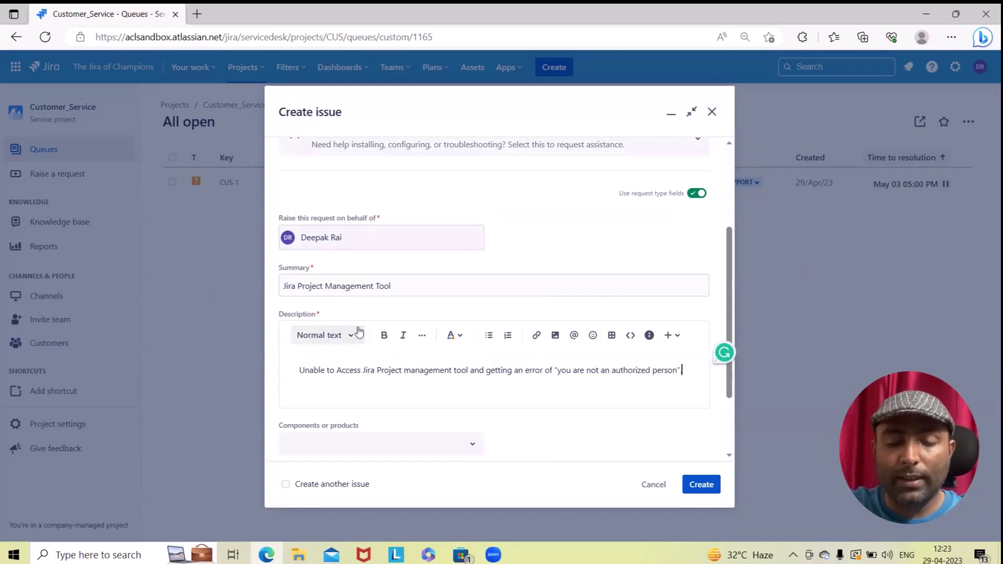
pyautogui.scroll(-2, 413, 399)
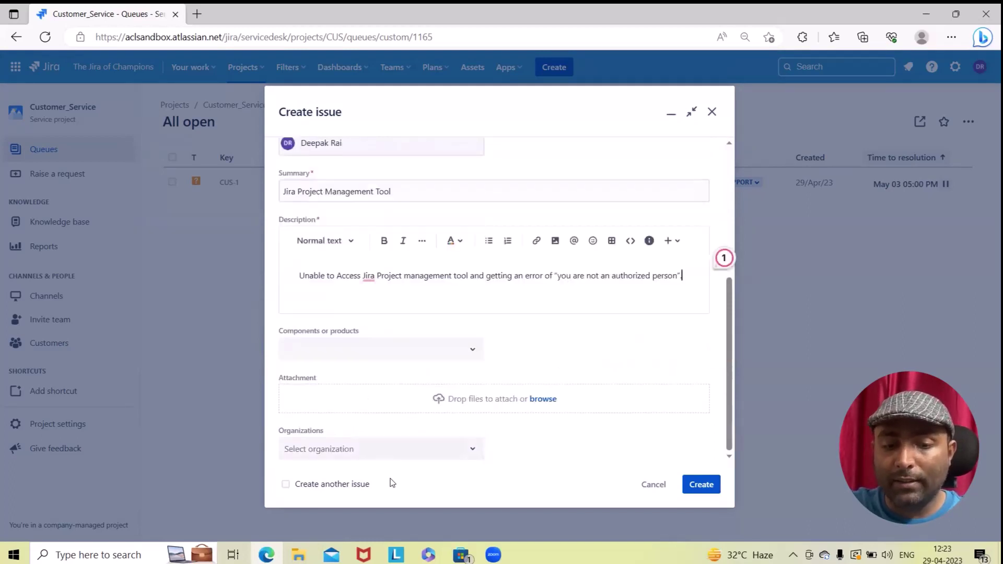
# Step: Submit the request as CUS-2 and refresh the All open queue
pyautogui.click(435, 453)
pyautogui.click(593, 460)
pyautogui.click(701, 484)
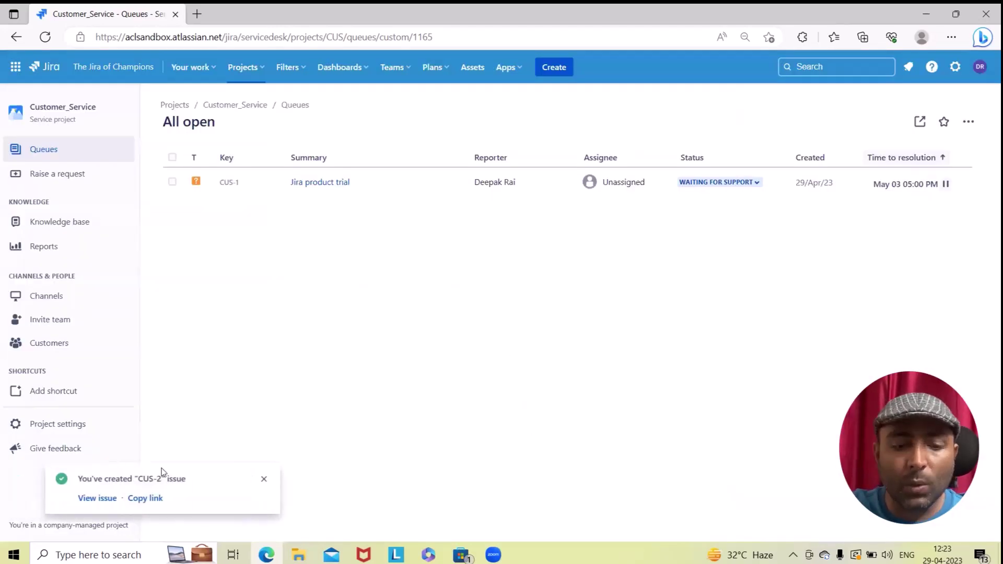
pyautogui.click(45, 37)
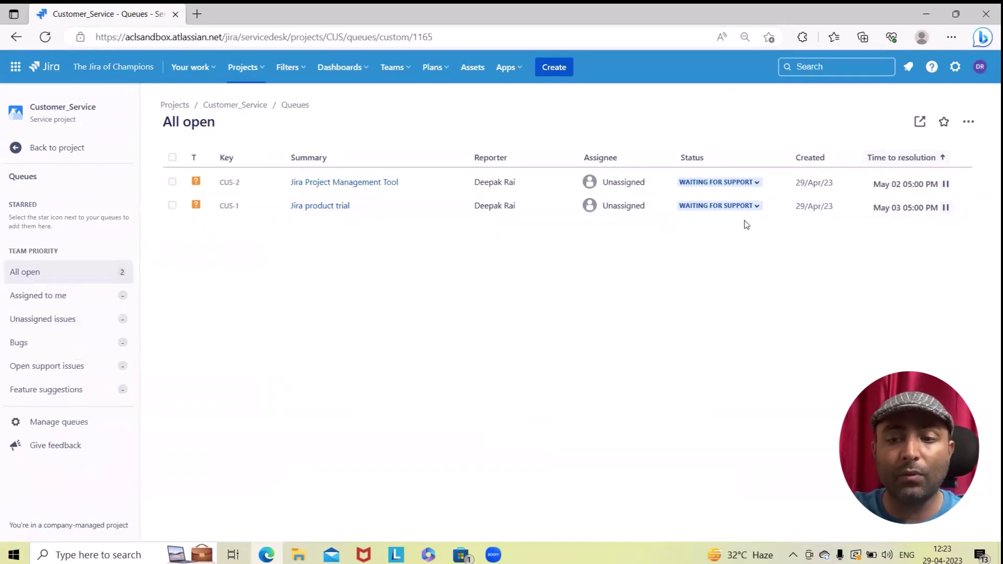
# Step: Assign both CUS-2 and CUS-1 to yourself
pyautogui.click(635, 191)
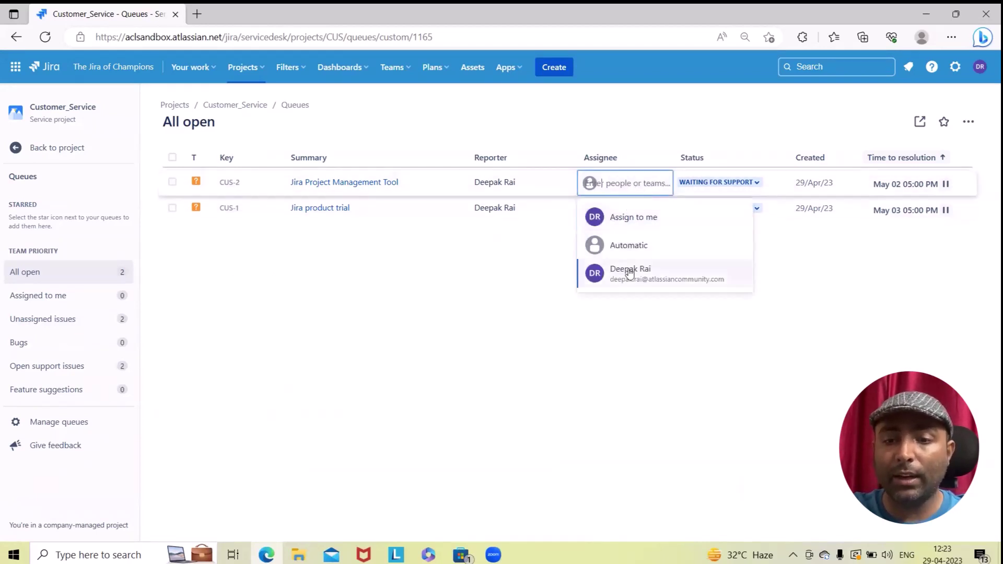
pyautogui.click(659, 222)
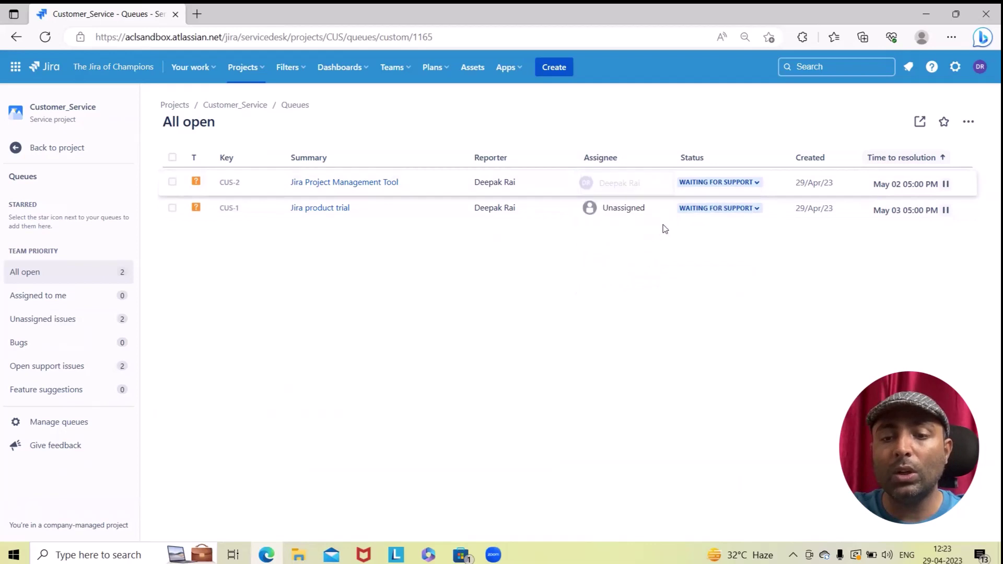
pyautogui.click(624, 206)
pyautogui.click(629, 243)
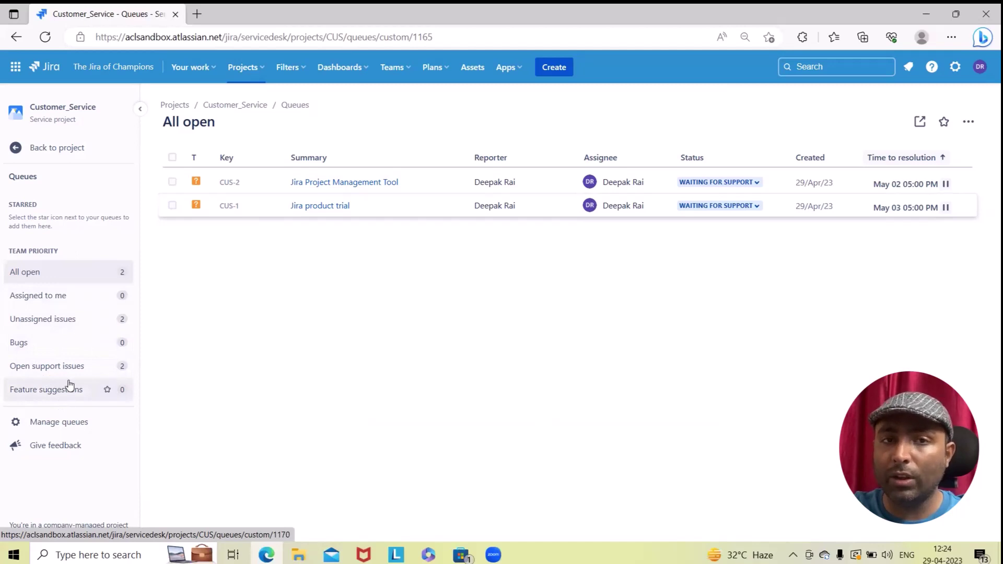
# Step: Preview the portal's Technical support request form, then open request CUS-2's detail page
pyautogui.click(57, 147)
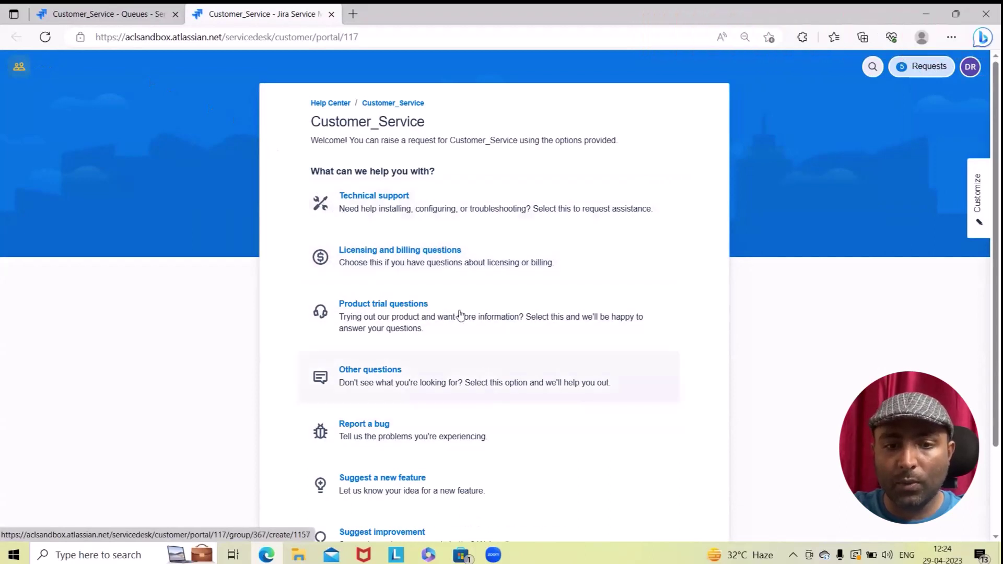
pyautogui.click(457, 205)
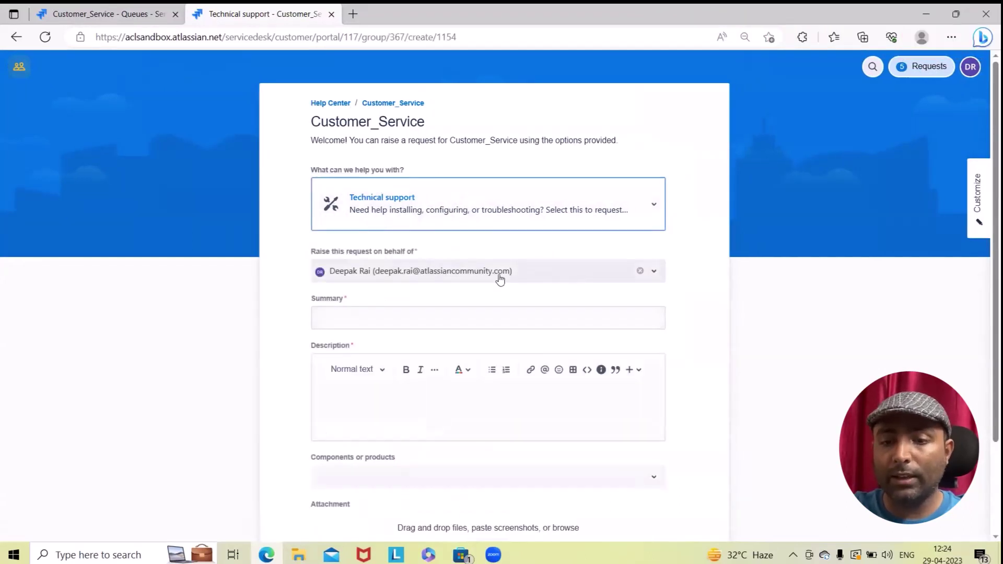
pyautogui.click(376, 318)
pyautogui.click(289, 351)
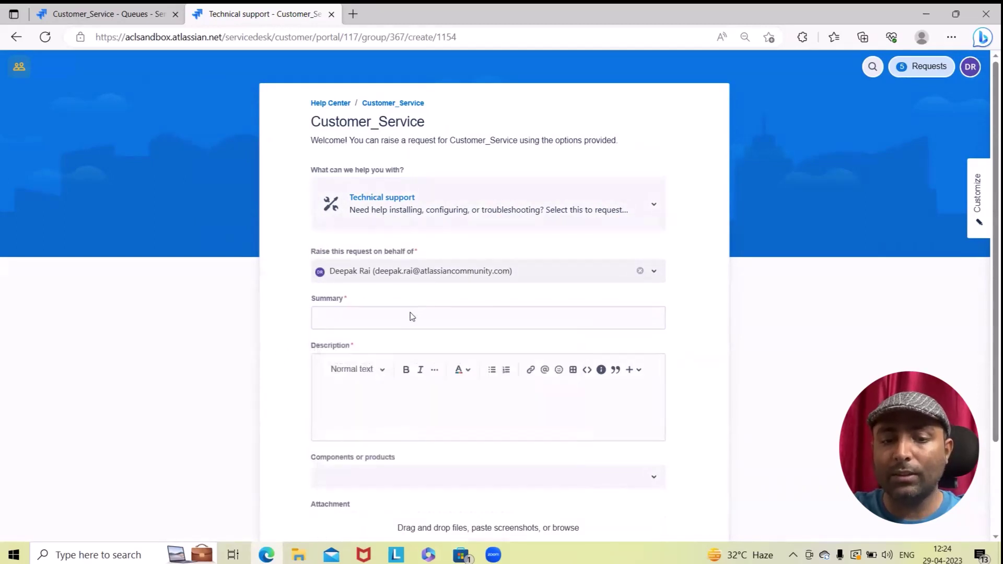
pyautogui.scroll(-2, 412, 316)
pyautogui.click(373, 312)
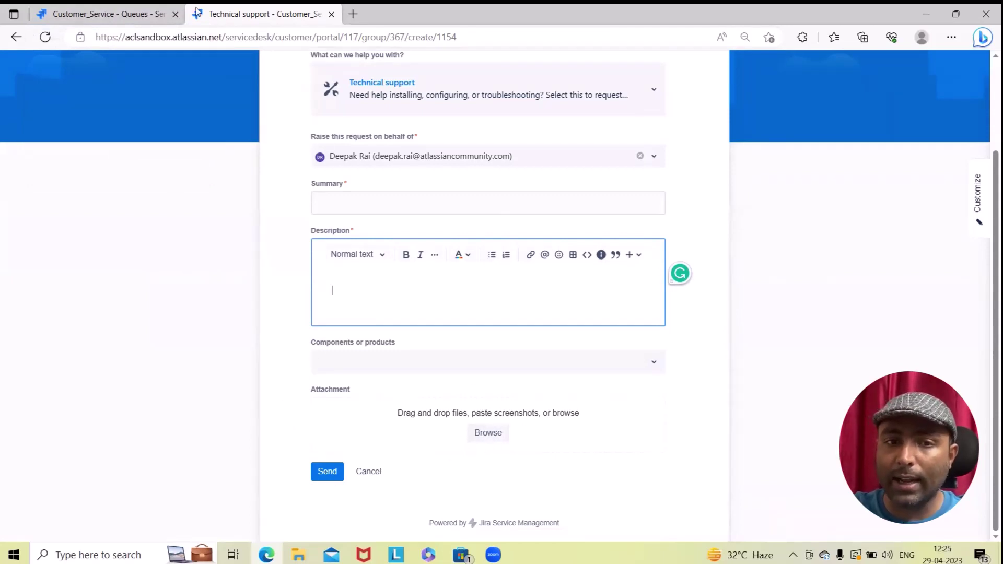
pyautogui.click(108, 14)
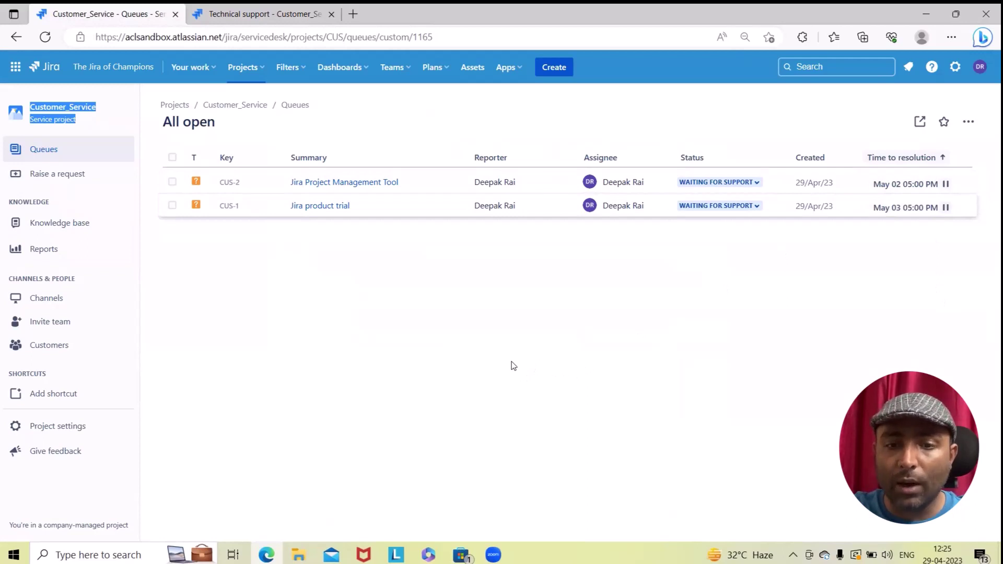
pyautogui.click(309, 183)
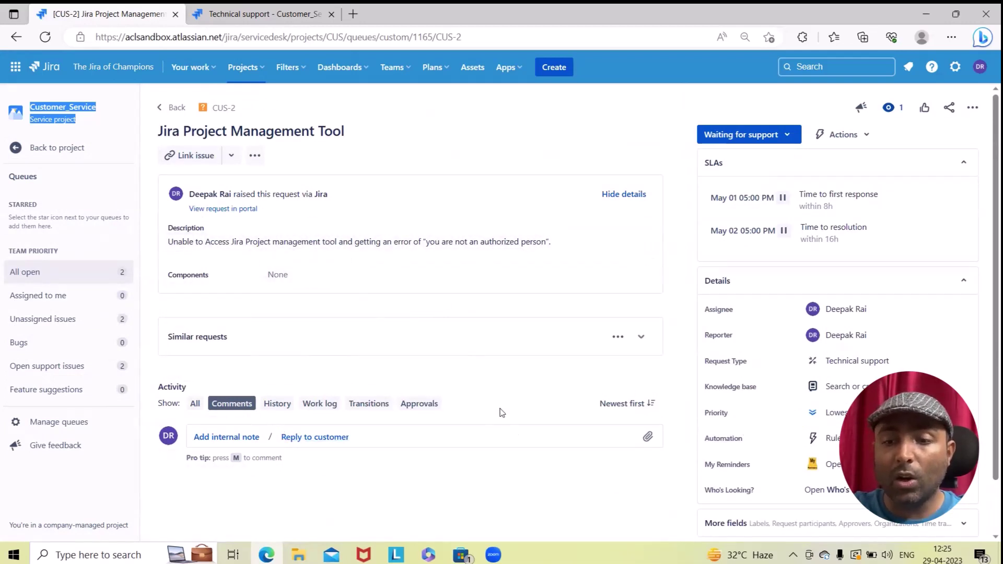
# Step: Change CUS-2's status from Waiting for support to Canceled, then go back to the project's queues
pyautogui.click(787, 134)
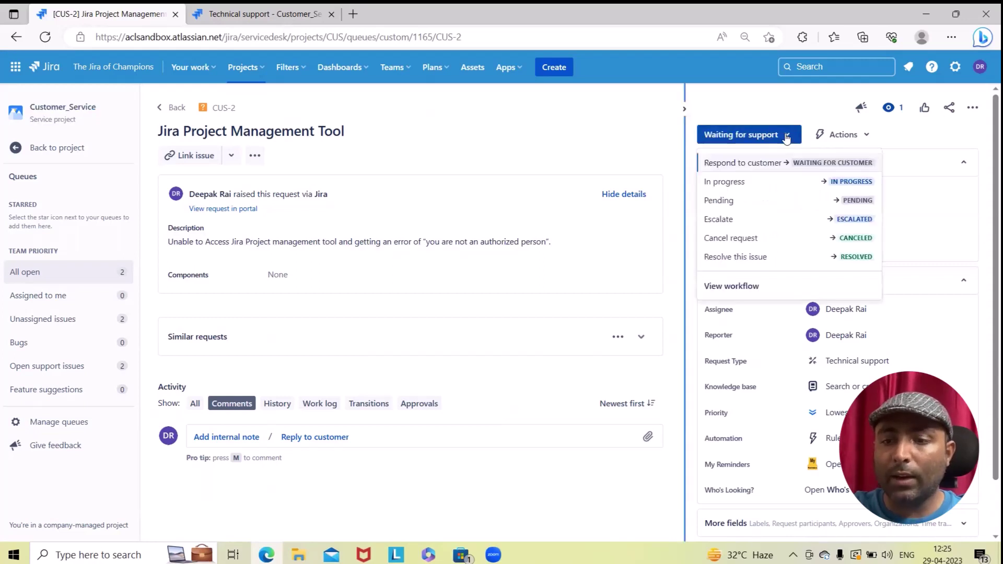
pyautogui.click(747, 240)
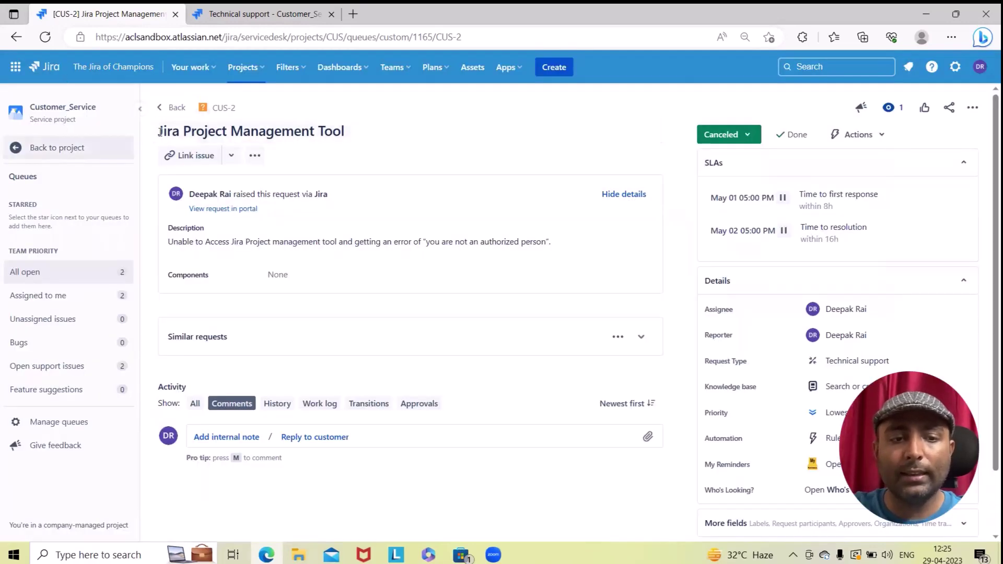
pyautogui.click(64, 148)
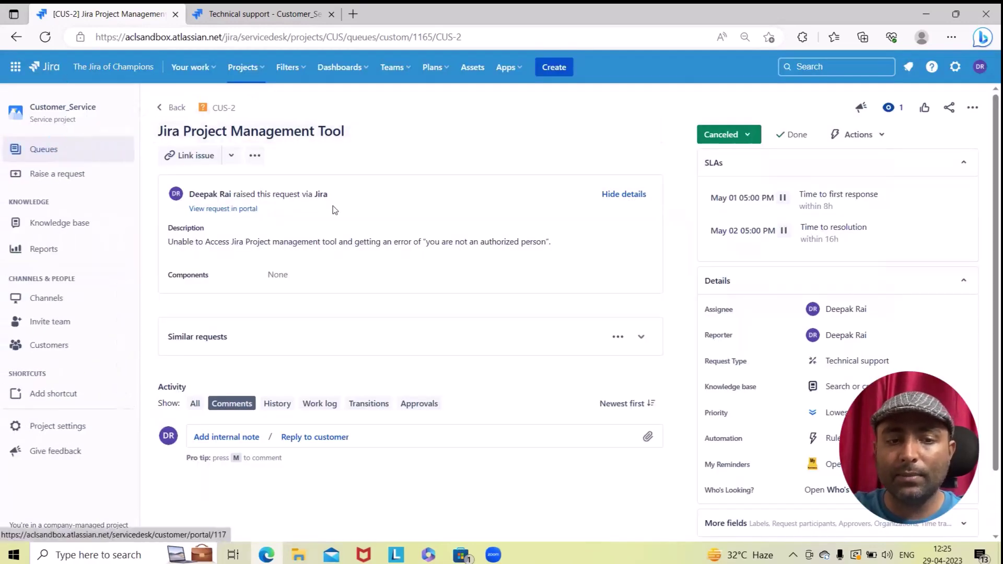
pyautogui.click(47, 149)
pyautogui.click(52, 153)
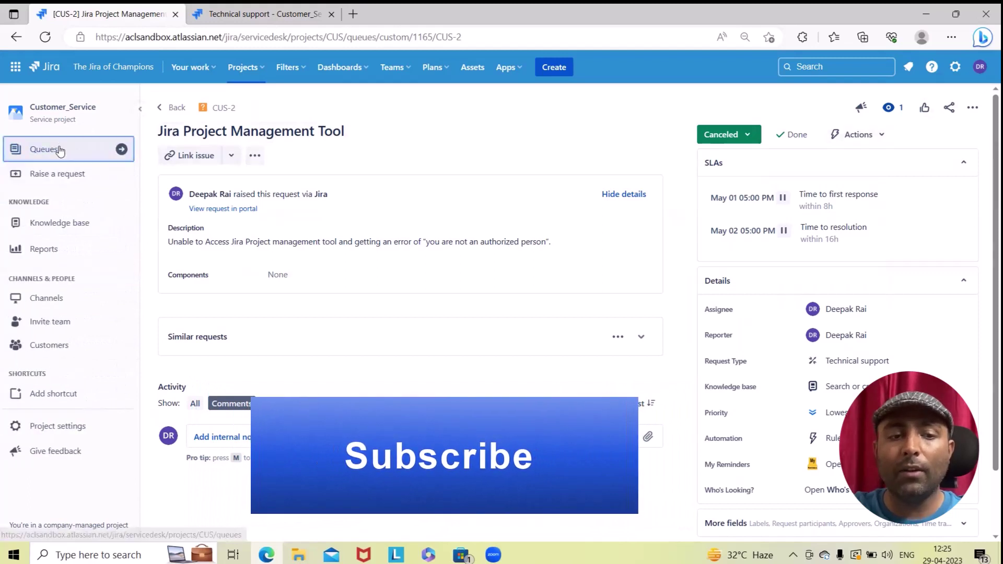
# Step: Cancel CUS-1 from the All open queue, leaving it empty, and check the queue's options menu
pyautogui.click(62, 149)
pyautogui.click(58, 149)
pyautogui.click(32, 165)
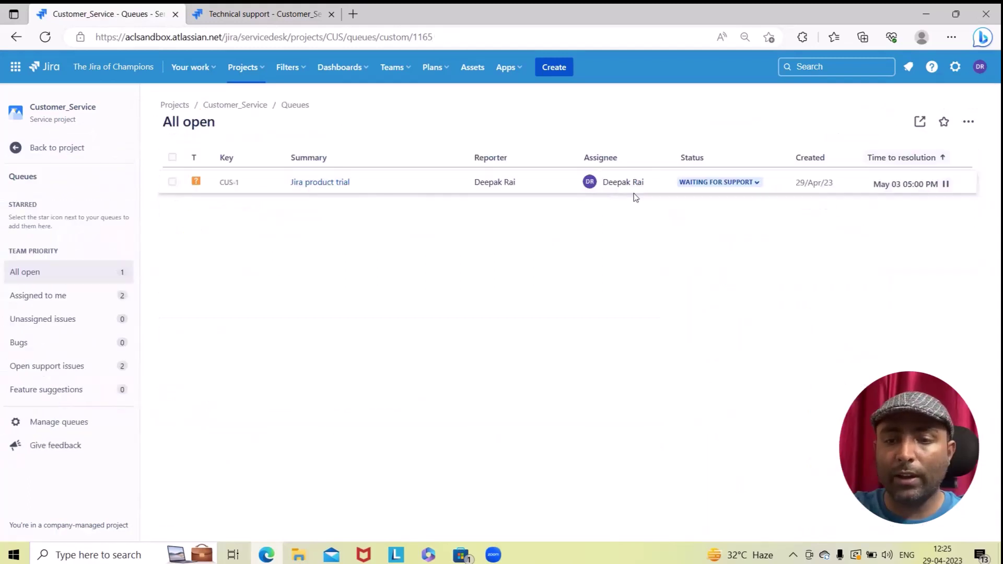
pyautogui.click(755, 184)
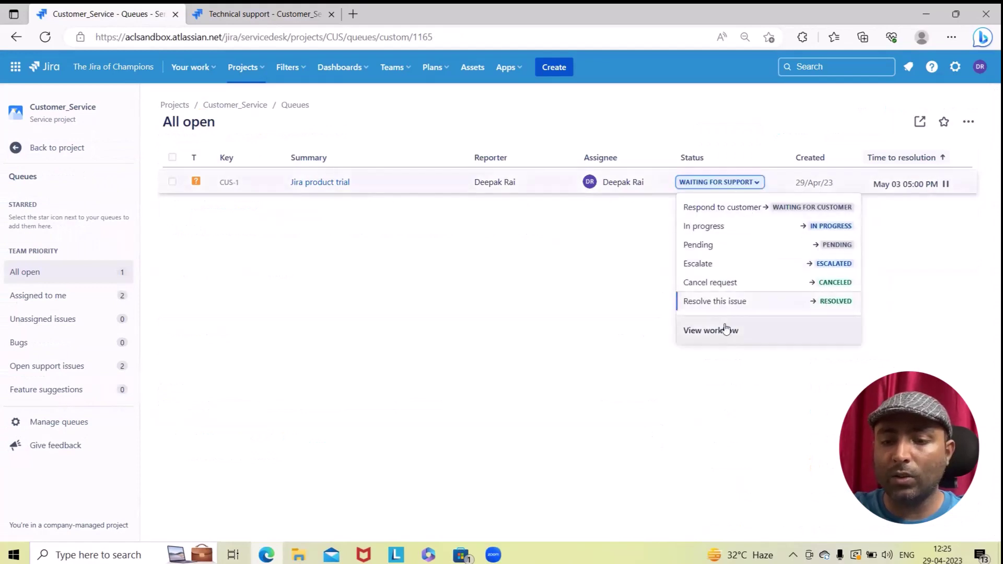
pyautogui.click(716, 283)
pyautogui.click(968, 121)
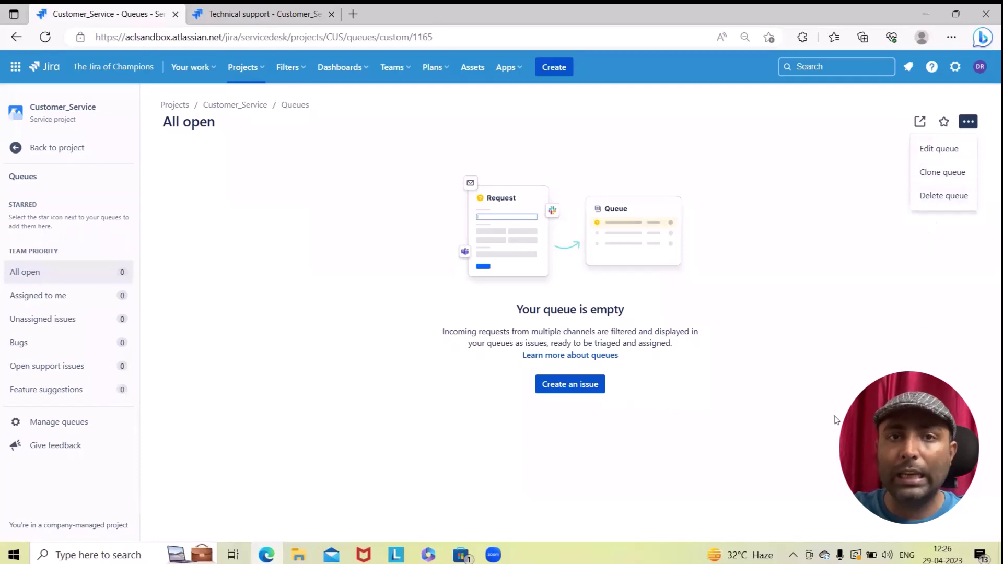
pyautogui.click(46, 149)
# Step: Open the knowledge base and start a new article to browse its templates
pyautogui.click(32, 222)
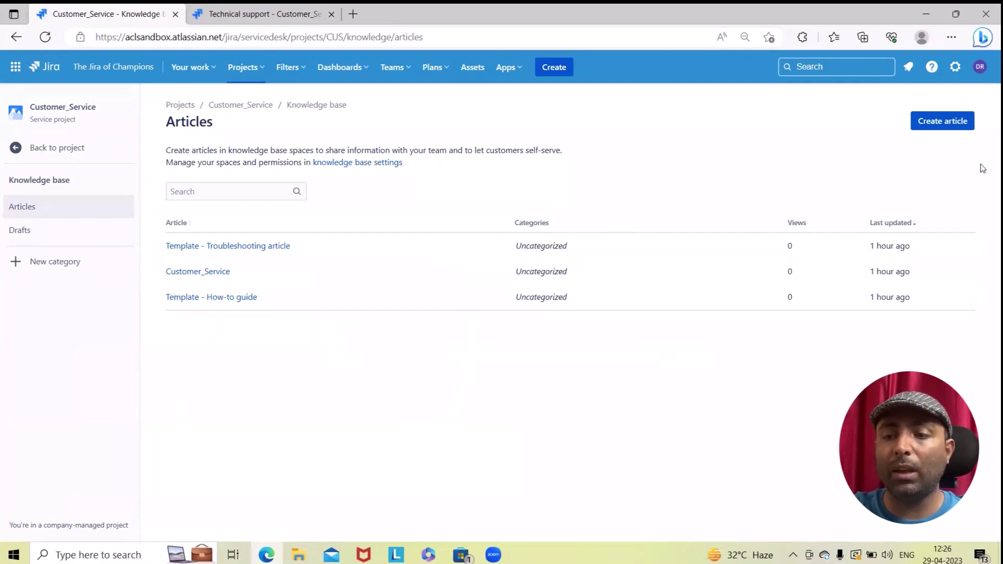
pyautogui.click(943, 121)
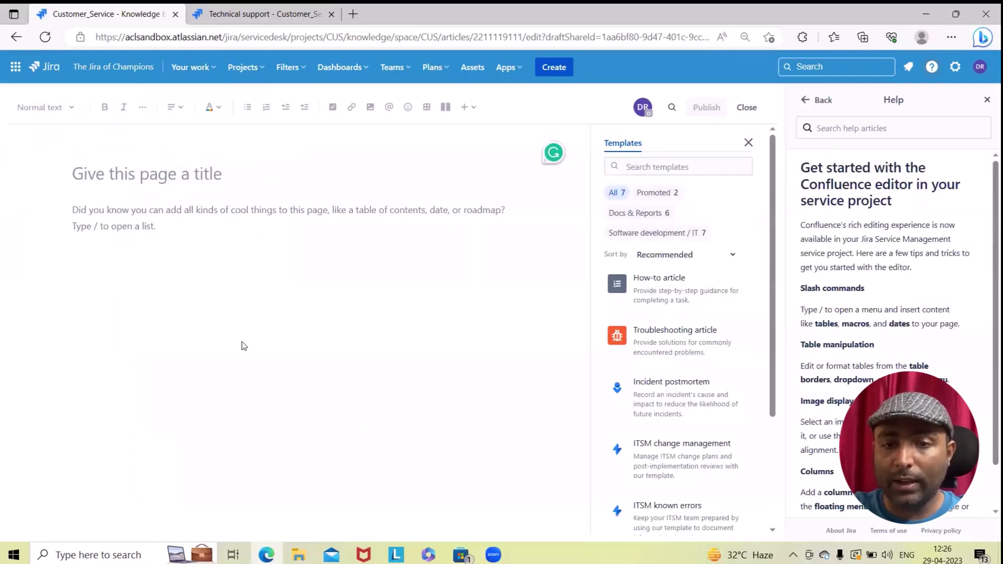
pyautogui.scroll(-3, 708, 380)
pyautogui.scroll(3, 672, 351)
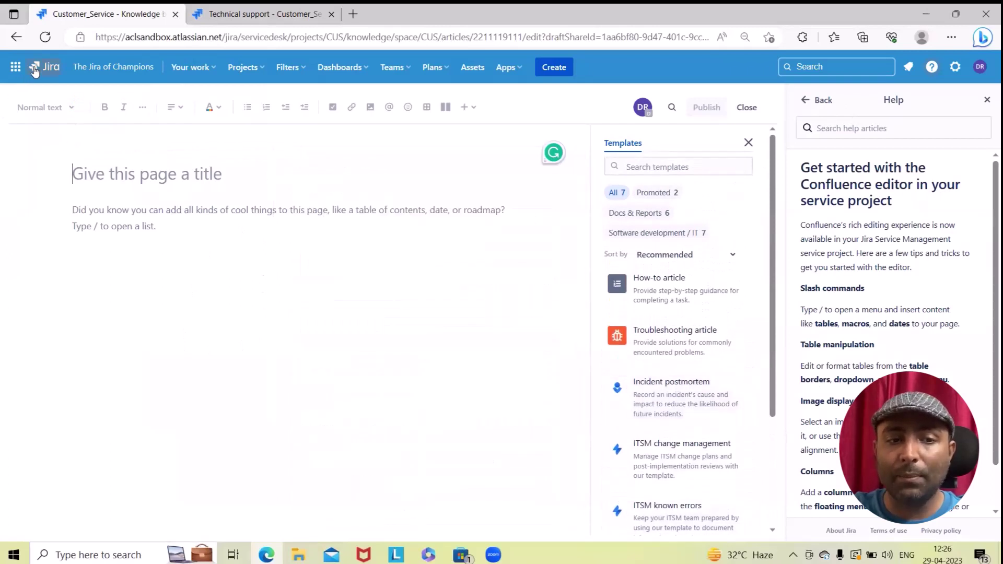
# Step: Return to the Articles list and show the project's Channels: Email, Help Center, Widget and Chat
pyautogui.click(20, 40)
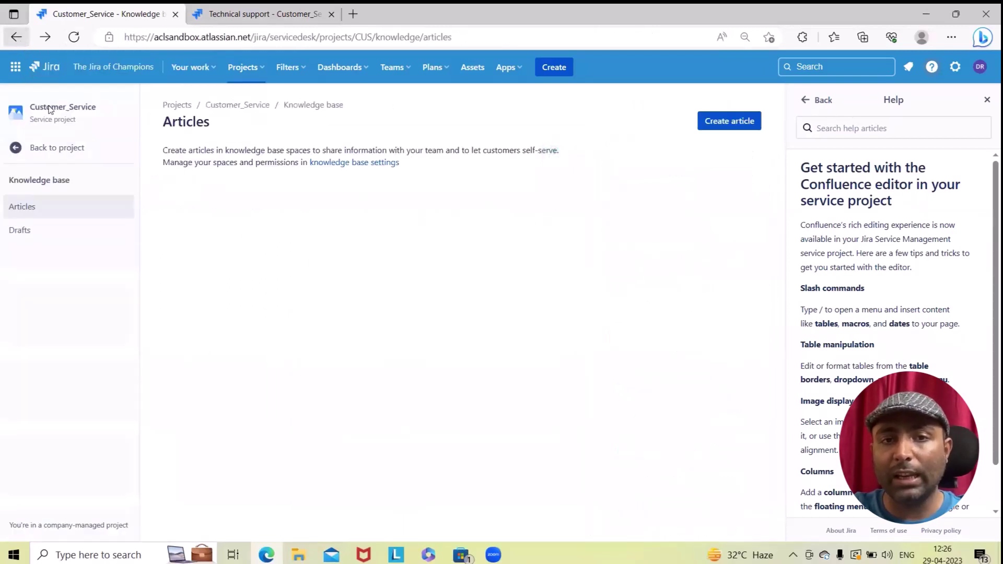
pyautogui.click(36, 147)
pyautogui.click(46, 298)
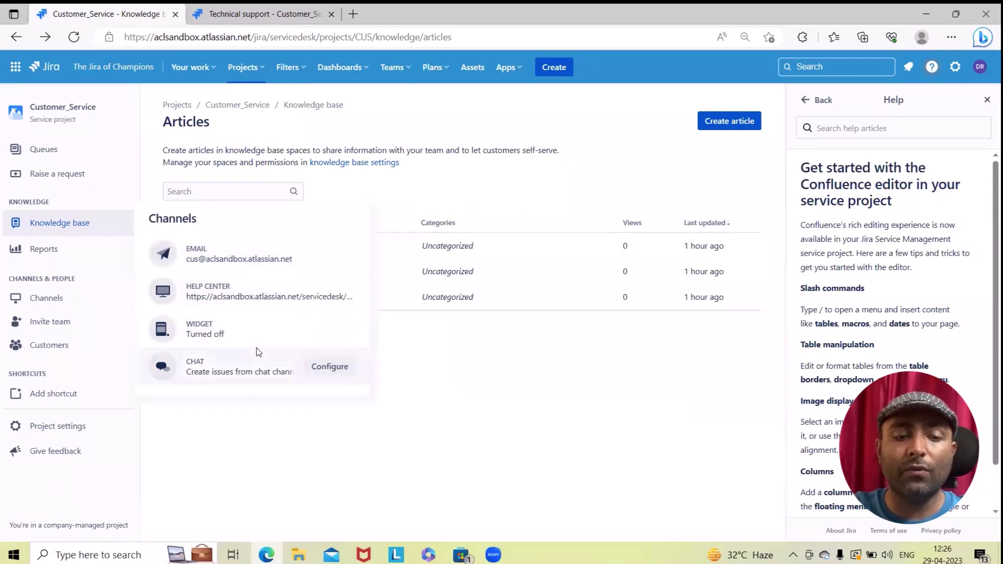
# Step: Browse the Customer_Service customer list
pyautogui.click(65, 343)
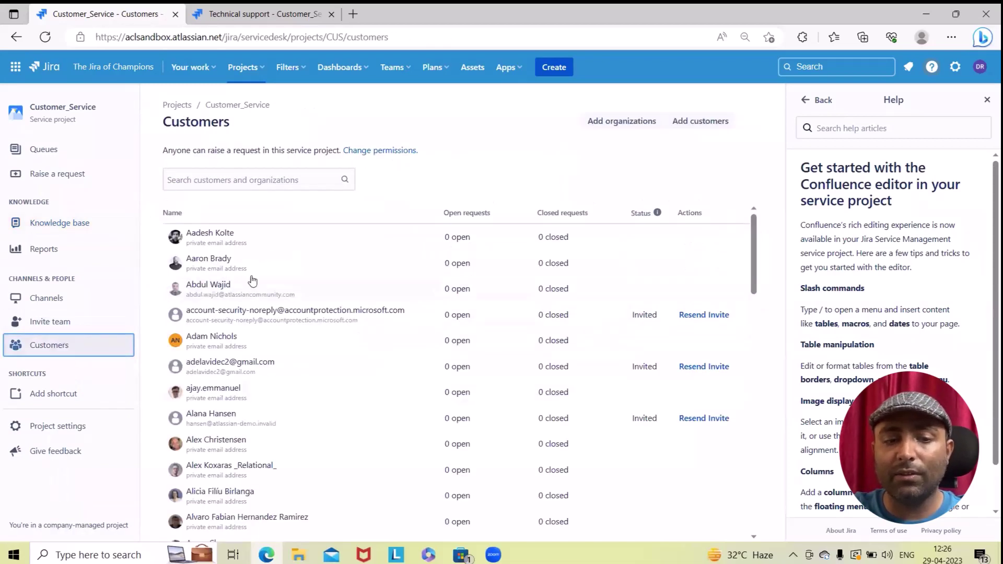
pyautogui.scroll(-5, 229, 347)
pyautogui.scroll(5, 235, 366)
pyautogui.scroll(-10, 240, 412)
pyautogui.scroll(-5, 253, 444)
pyautogui.scroll(10, 314, 448)
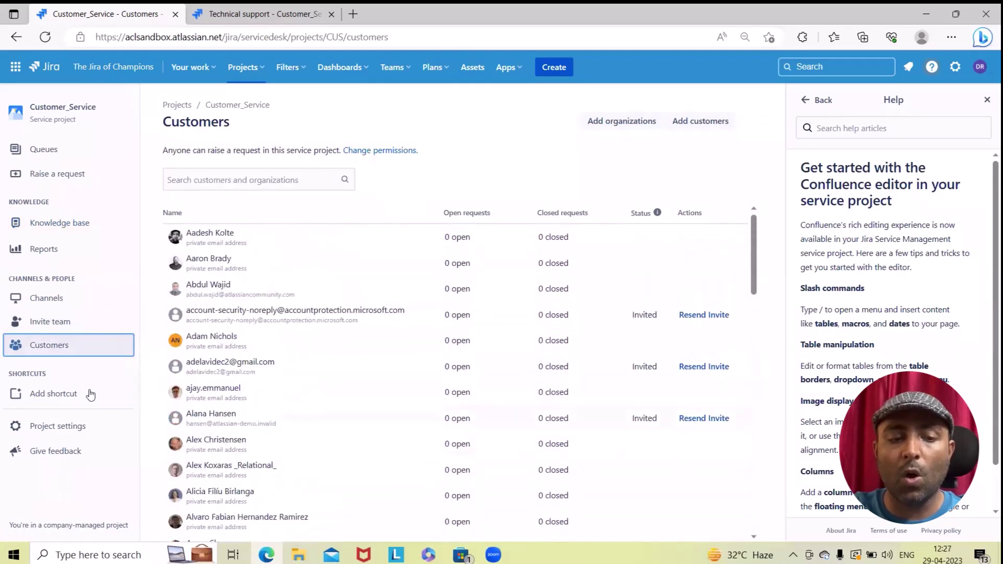
# Step: View the project's Details settings, then return to the empty All open queue
pyautogui.click(48, 426)
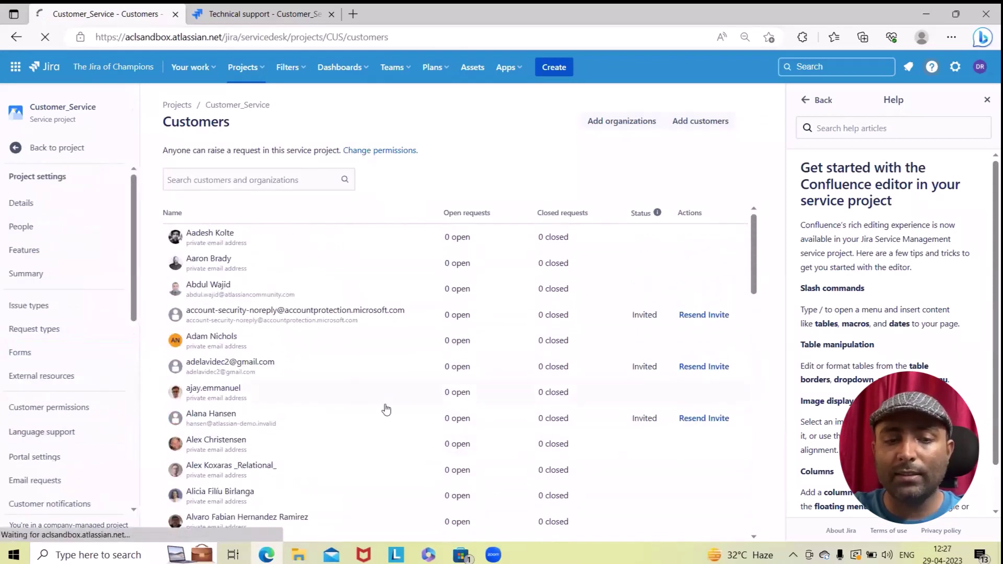
pyautogui.click(58, 203)
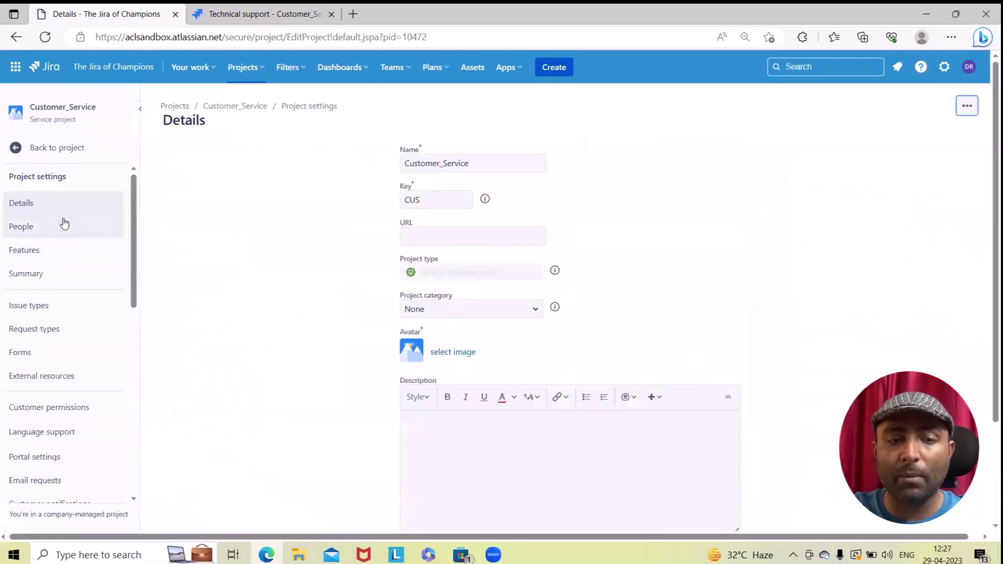
pyautogui.click(51, 147)
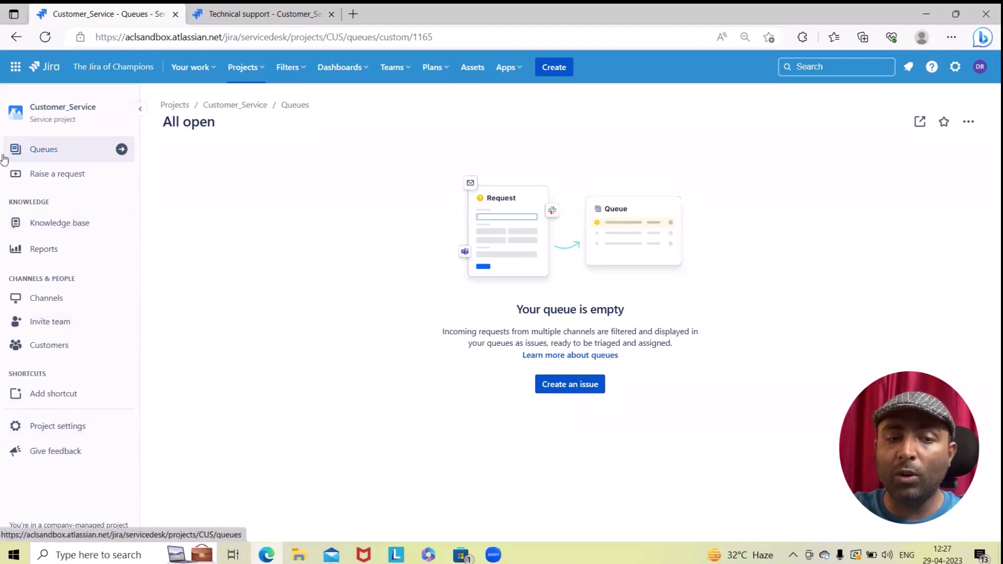
# Step: Review the request types in the Customer_Service help center portal, then return to the All open queue
pyautogui.click(920, 121)
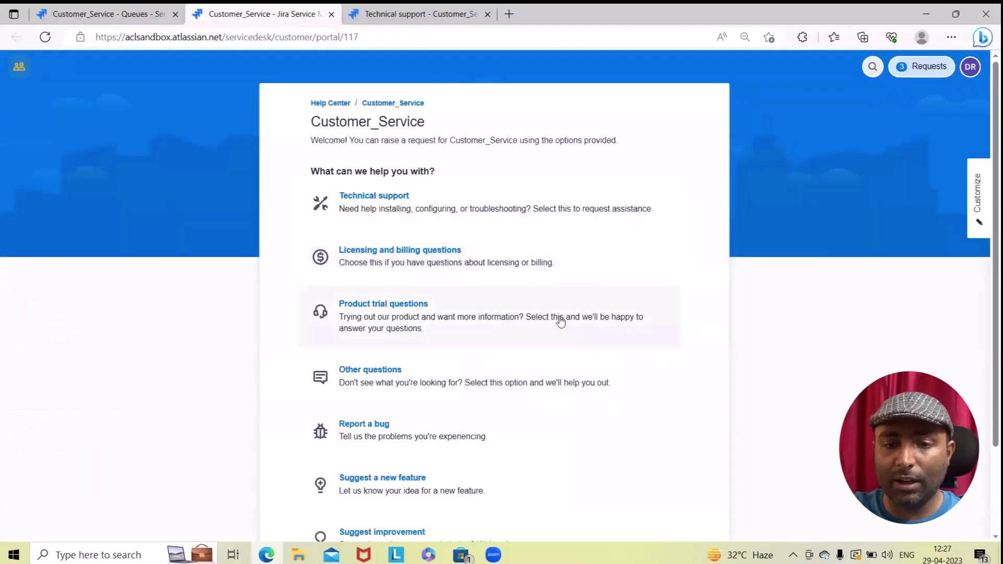
pyautogui.scroll(-1, 460, 313)
pyautogui.scroll(1, 407, 271)
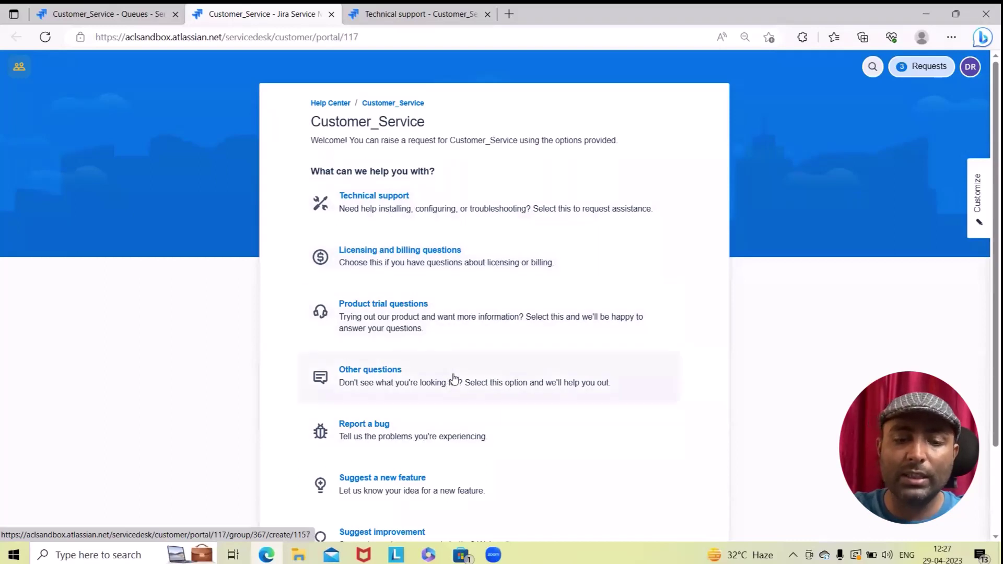
pyautogui.scroll(-2, 465, 387)
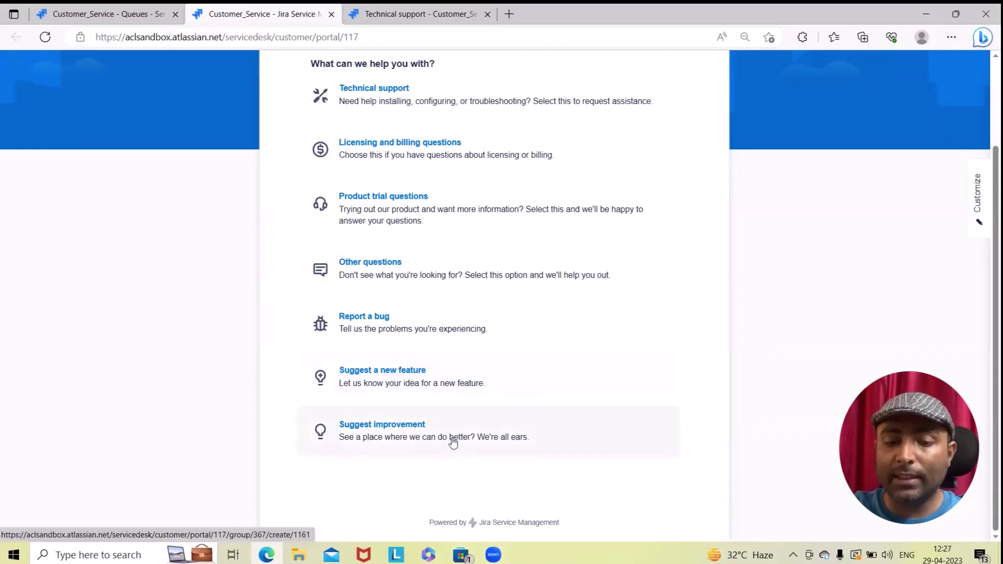
pyautogui.scroll(2, 437, 446)
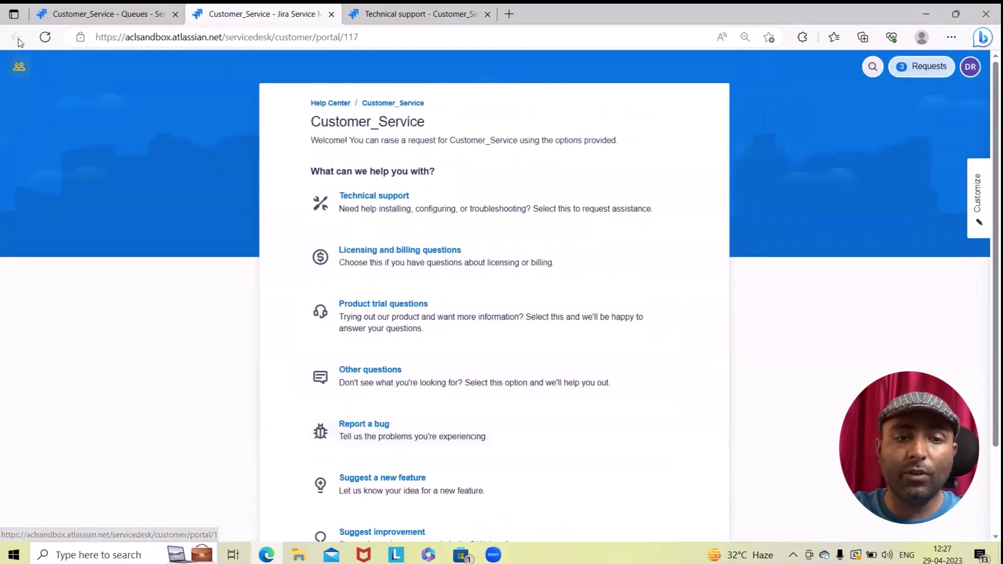
pyautogui.click(98, 9)
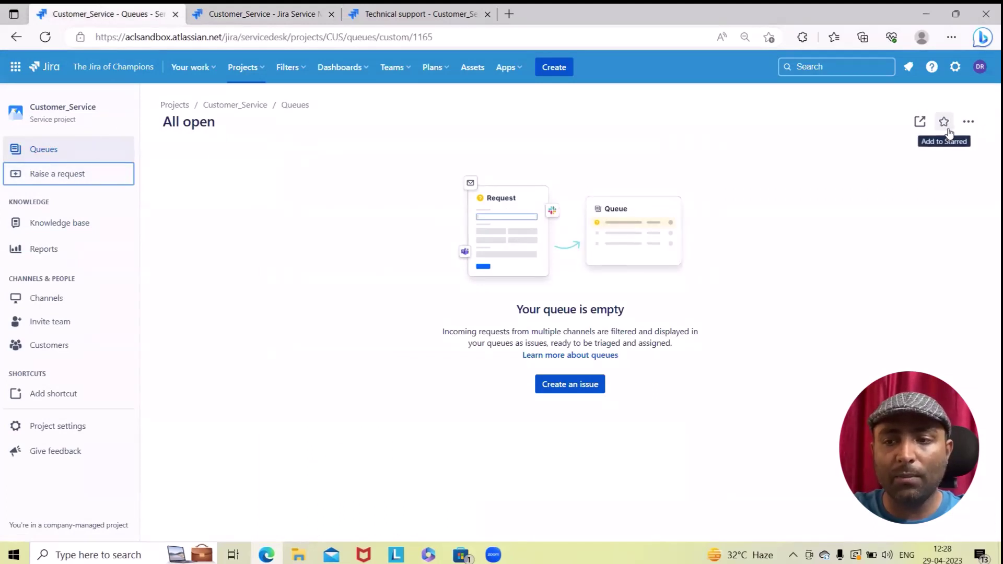
# Step: Open the All open queue in the issue navigator, which shows no unresolved issues
pyautogui.click(920, 122)
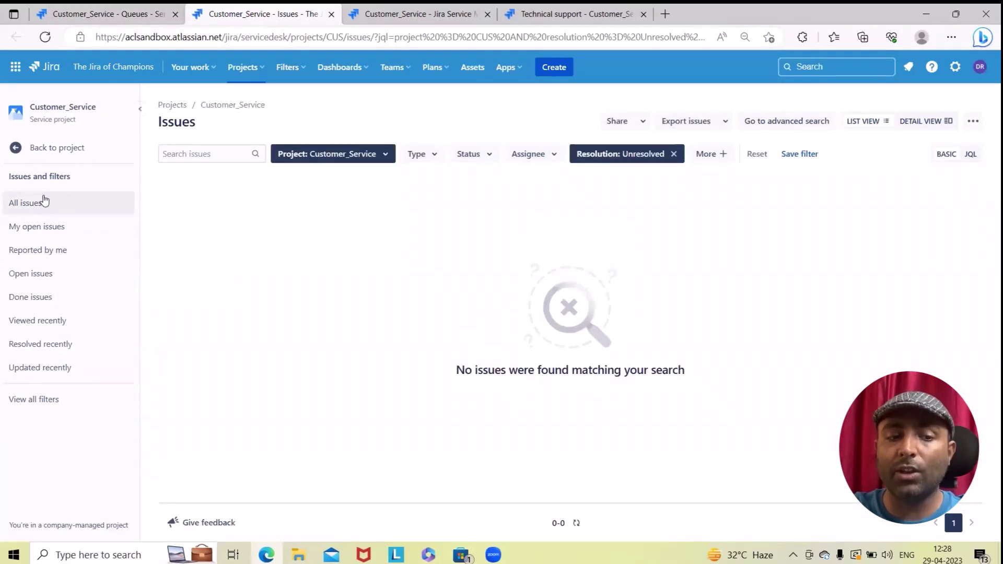
pyautogui.click(21, 137)
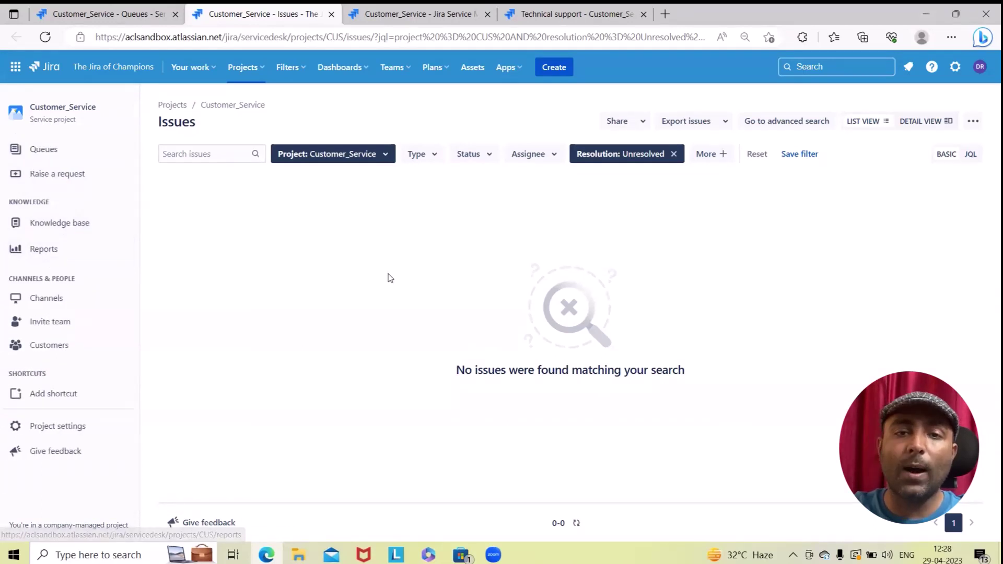